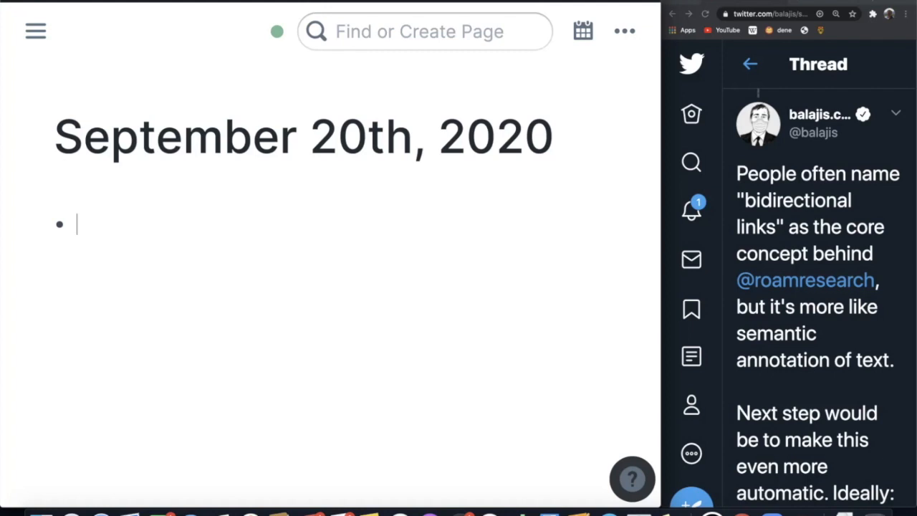
# Step: Write the translation 'the dog is big' and add the link placeholder [▶]() in a new bullet above it
pyautogui.write("'the dog ")
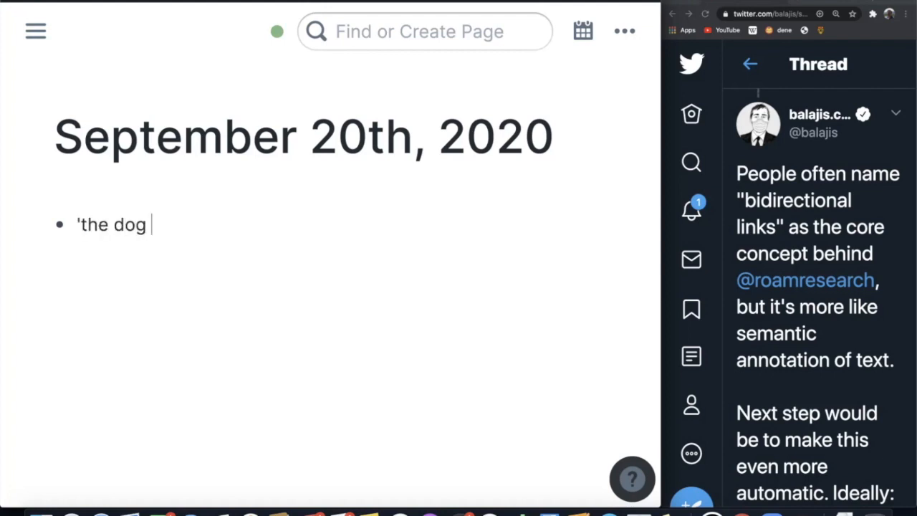
pyautogui.write("is big'")
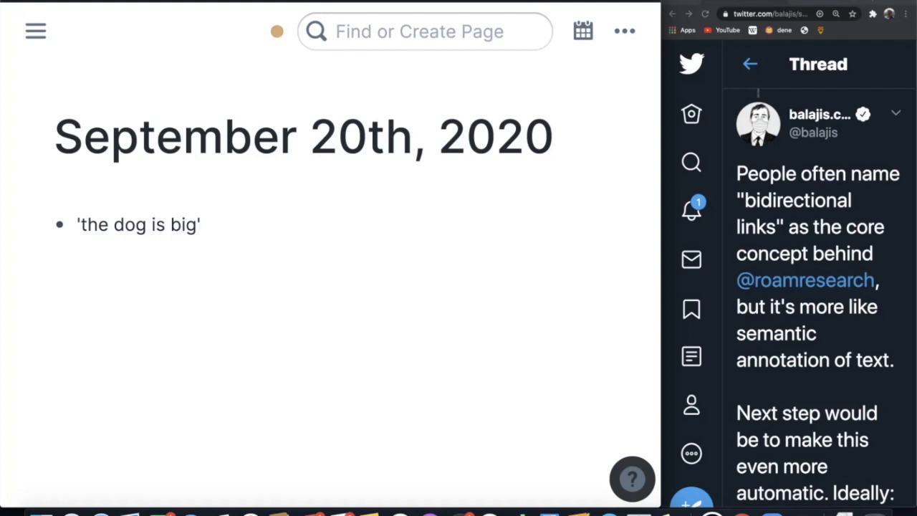
pyautogui.click(78, 224)
pyautogui.press('Return')
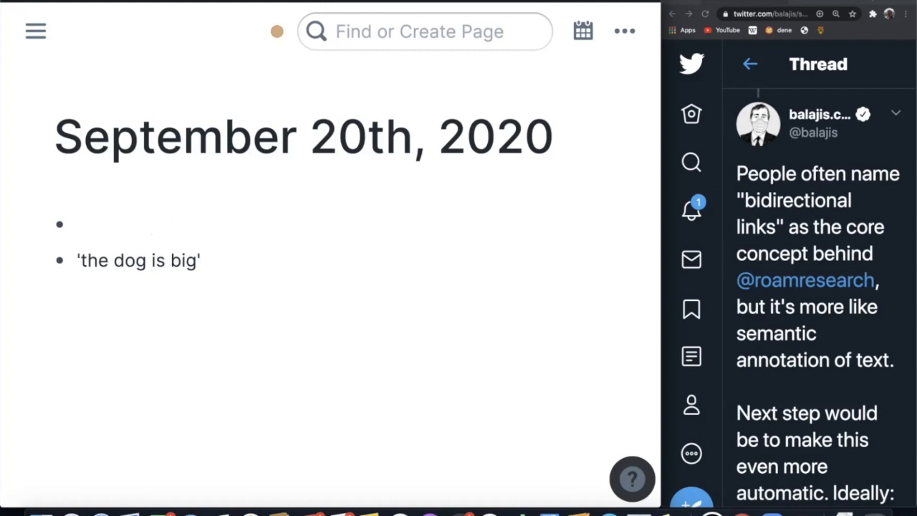
pyautogui.write('[▶]()')
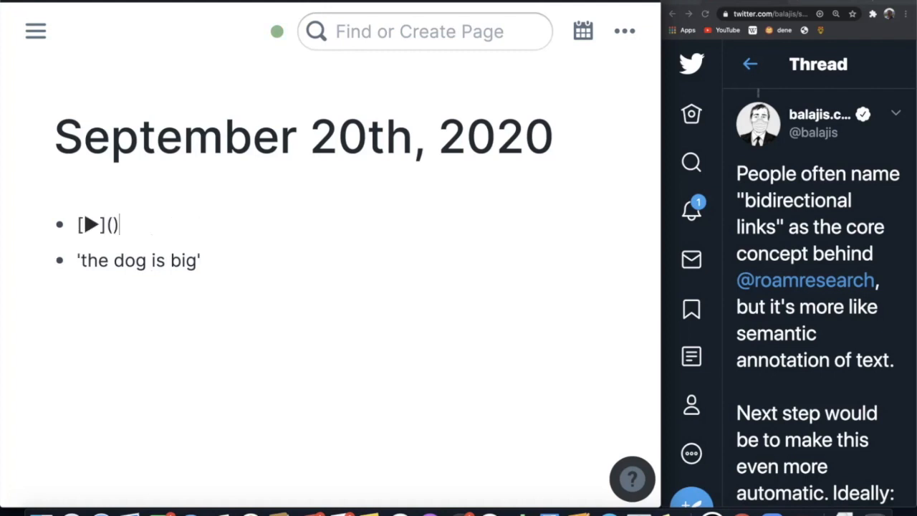
# Step: Find the audio file chp-MJK-the_dog_is_big.wav by searching for is_big and upload it as the ▶ link's destination
pyautogui.write('/up')
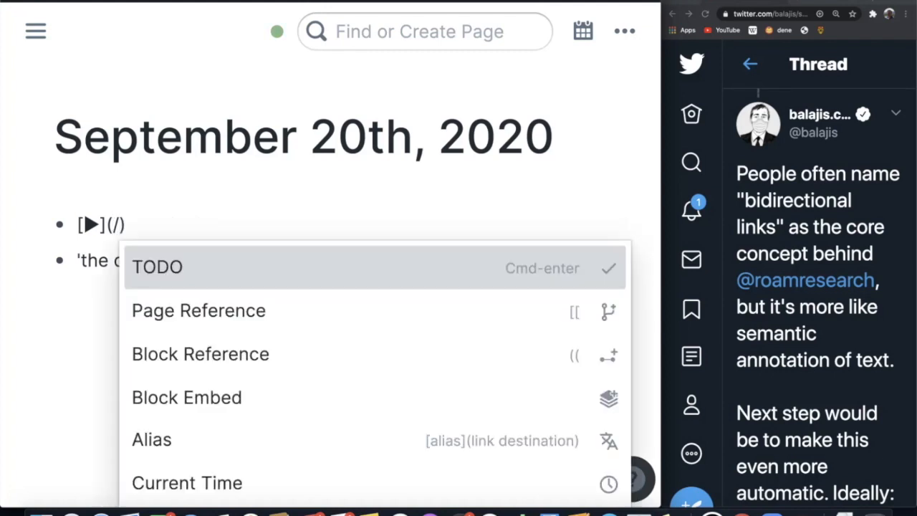
pyautogui.press('Return')
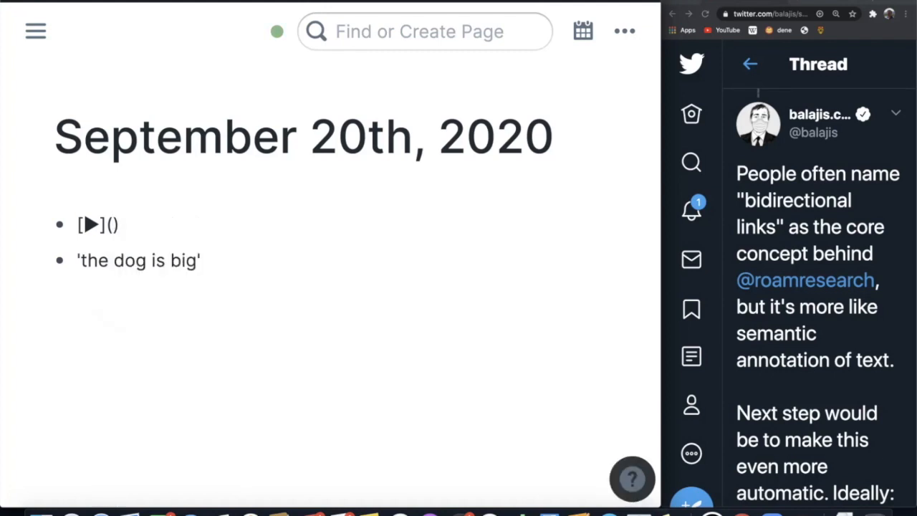
pyautogui.press('super+f')
pyautogui.write('is_big')
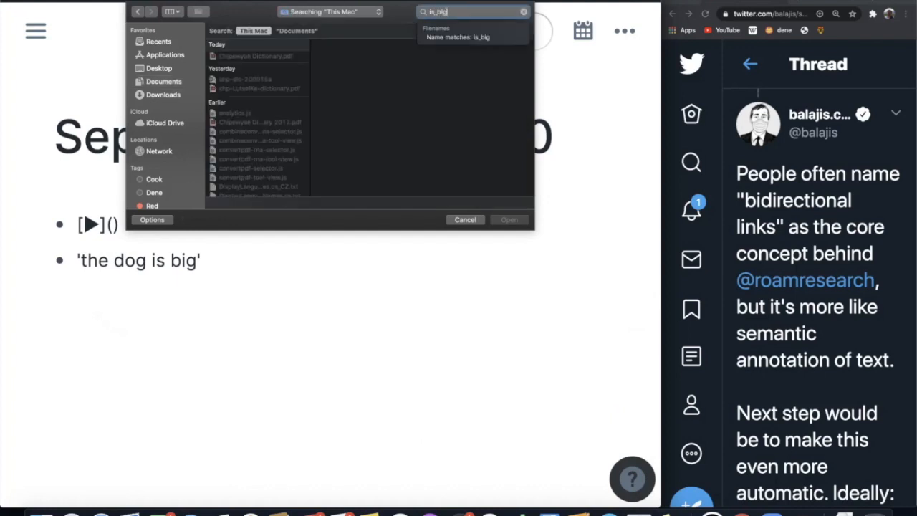
pyautogui.click(239, 56)
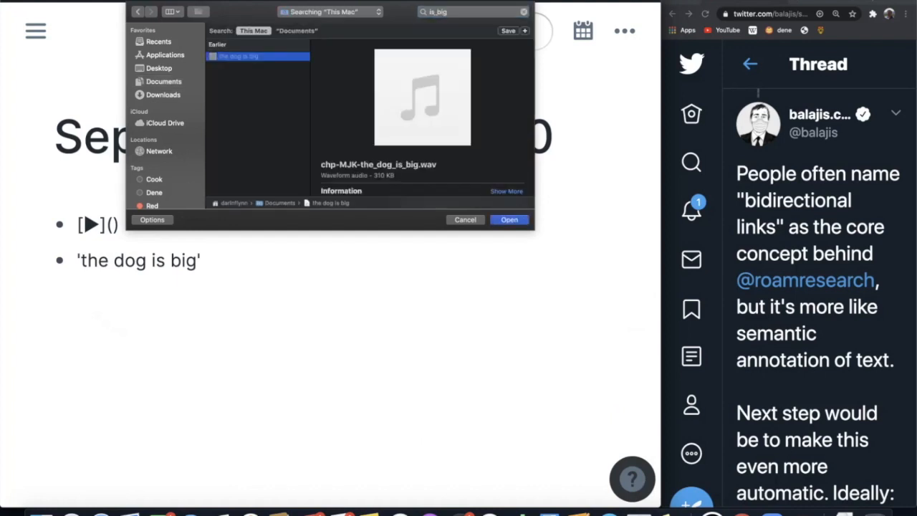
pyautogui.press('Return')
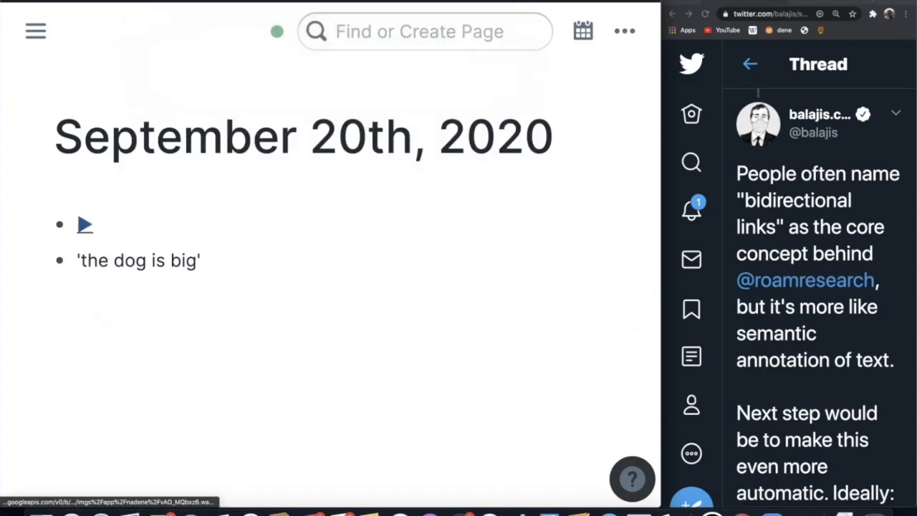
# Step: Play the linked recording and enter its transcription łį nɛchá in front of the translation 'the dog is big'
pyautogui.click(84, 224)
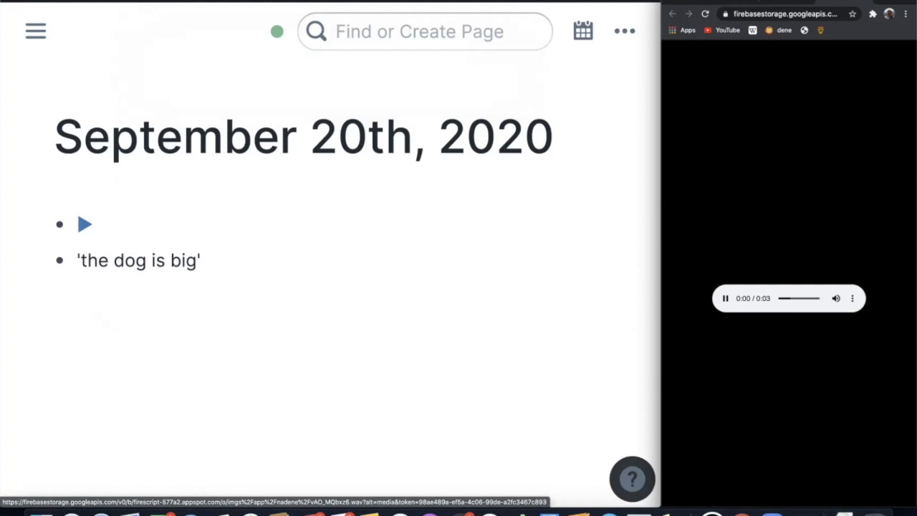
pyautogui.click(80, 260)
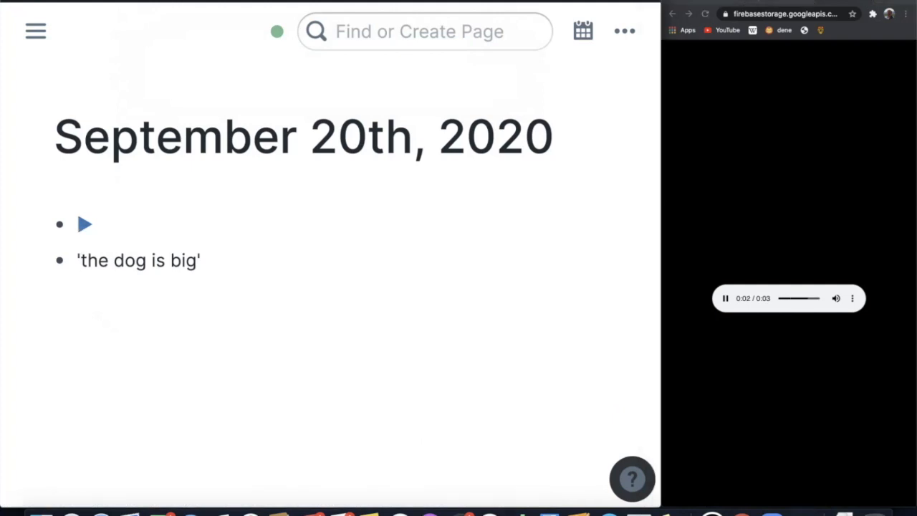
pyautogui.write('t')
pyautogui.write('į ')
pyautogui.write('nɛch;')
pyautogui.write('á')
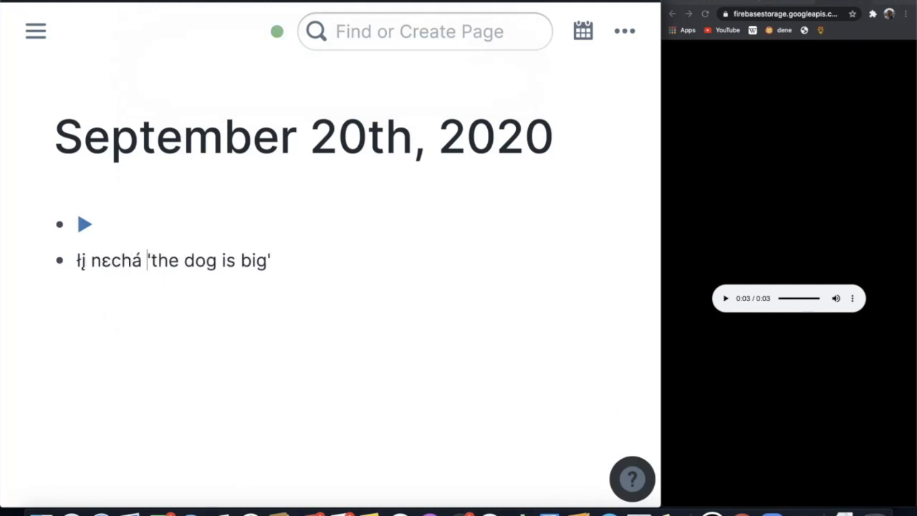
# Step: Italicize the transcription łį nɛchá
pyautogui.press('Left')
pyautogui.hotkey('shift', 'Left')
pyautogui.hotkey('shift', 'Left')
pyautogui.hotkey('shift', 'Left')
pyautogui.hotkey('shift', 'Left')
pyautogui.hotkey('shift', 'Left')
pyautogui.hotkey('shift', 'Left')
pyautogui.hotkey('shift', 'Left')
pyautogui.hotkey('shift', 'Left')
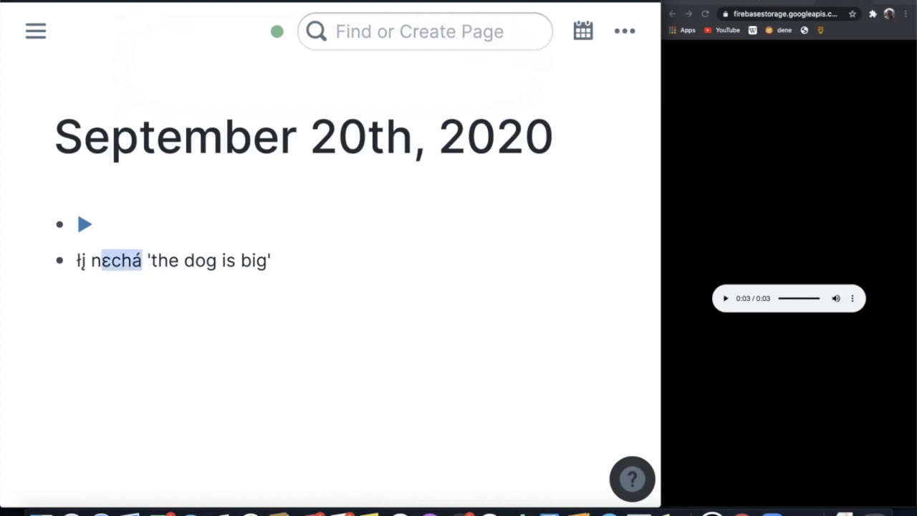
pyautogui.press('super+i')
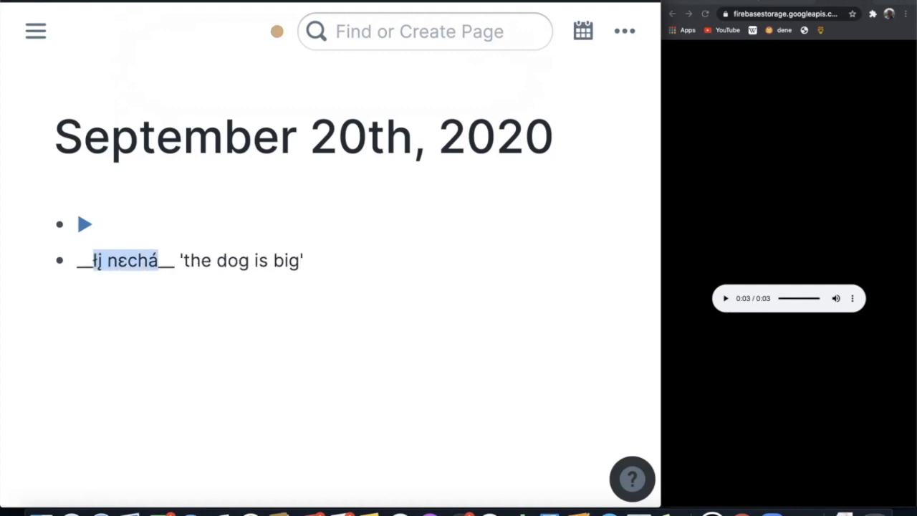
# Step: Merge the transcription and translation bullet into the ▶ audio link bullet above it
pyautogui.press('Left')
pyautogui.press('Left')
pyautogui.press('Left')
pyautogui.press('BackSpace')
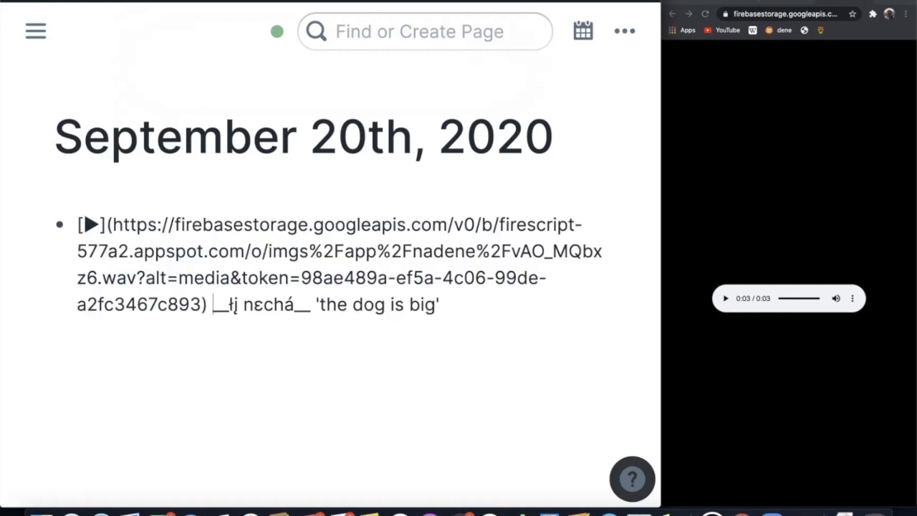
# Step: Insert a table in a bullet nested under the sentence, with an empty child bullet for its first cell
pyautogui.press('End')
pyautogui.press('Return')
pyautogui.press('Tab')
pyautogui.write('/tab')
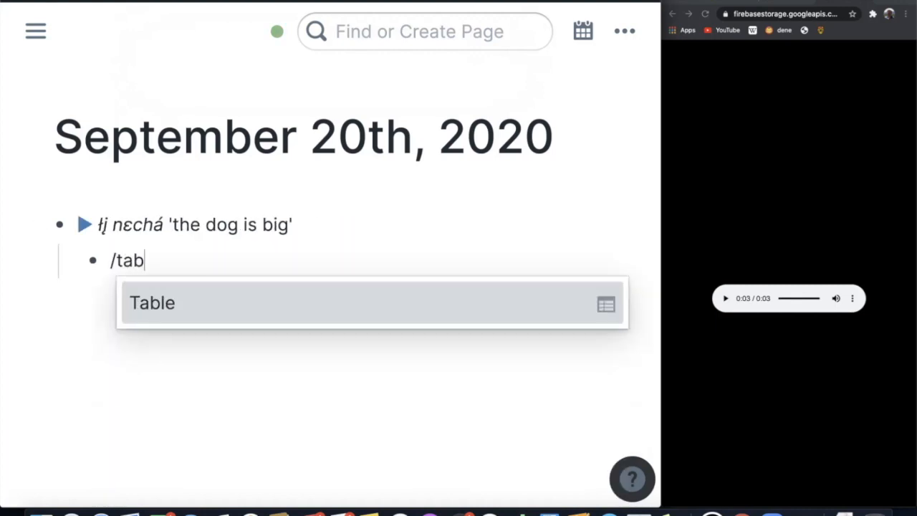
pyautogui.press('Return')
pyautogui.press('Return')
pyautogui.press('Tab')
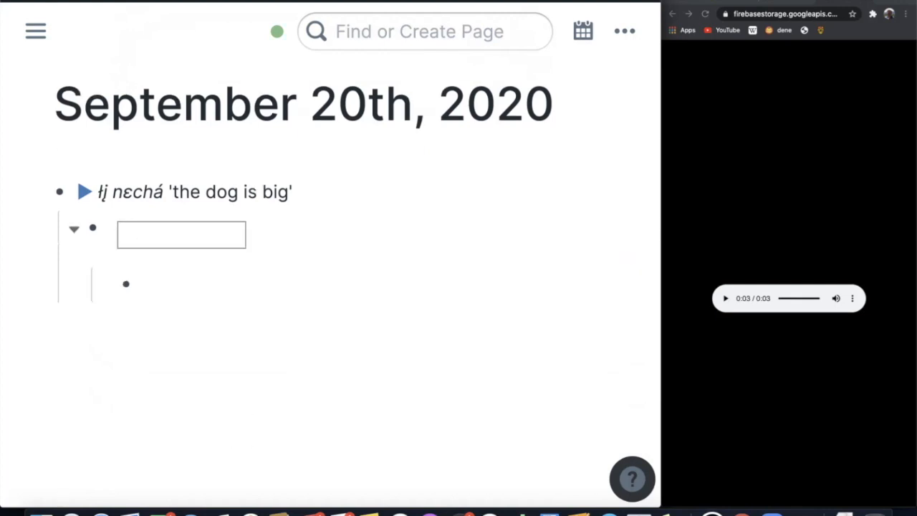
# Step: Fill the table's first cell with a reference to the existing block łį dog, found by searching for dog
pyautogui.write('((do')
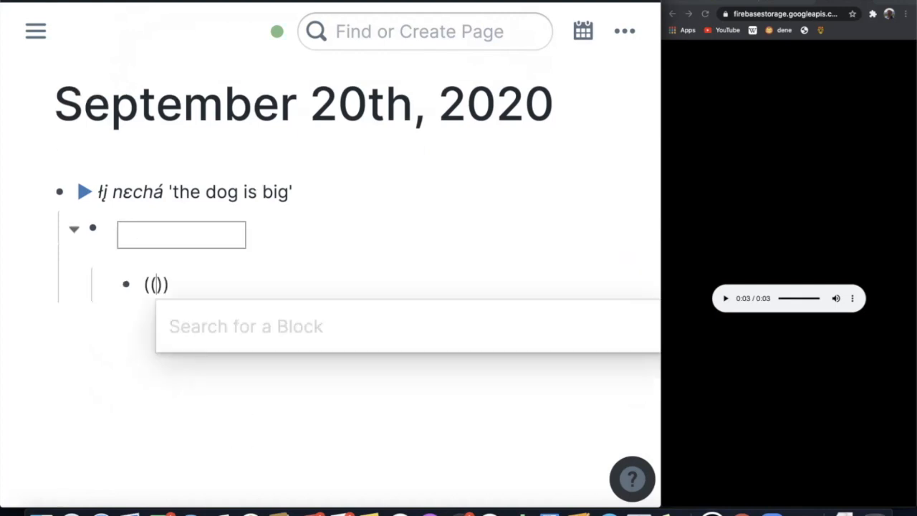
pyautogui.write('g')
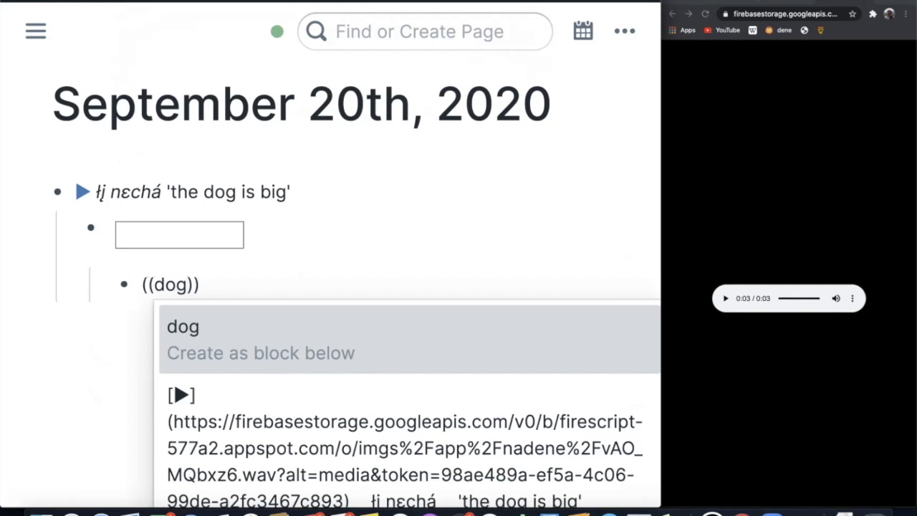
pyautogui.scroll(-7, 407, 403)
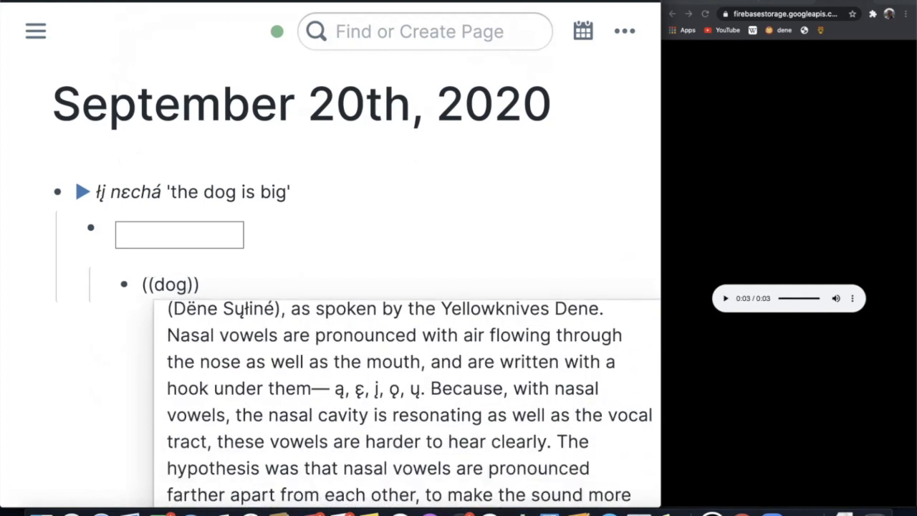
pyautogui.scroll(-3, 406, 403)
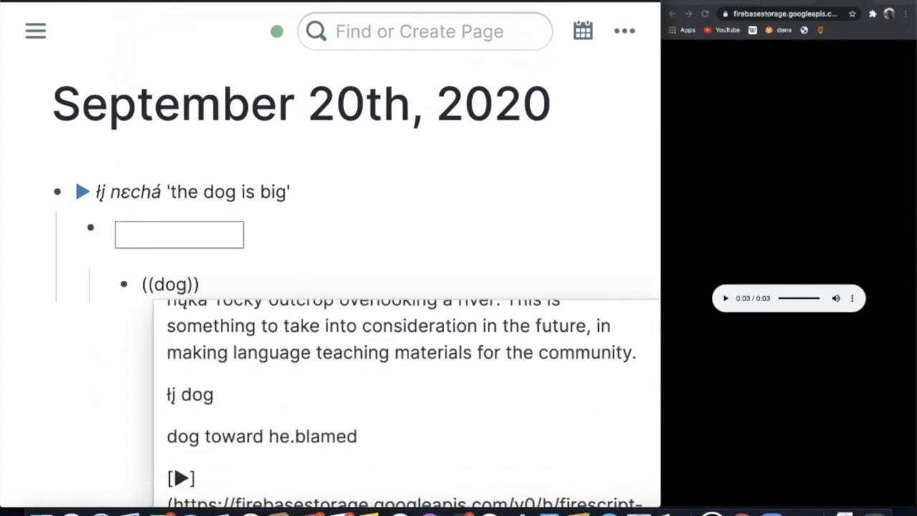
pyautogui.press('Return')
pyautogui.press('Return')
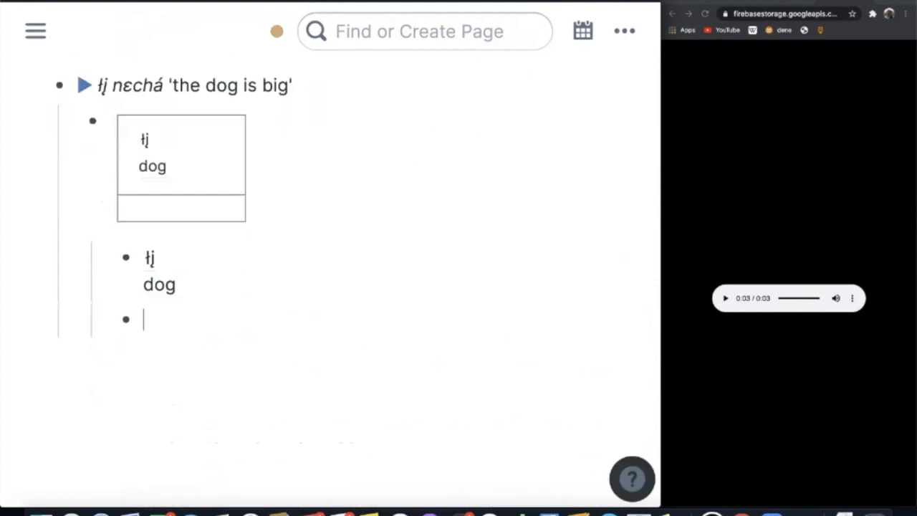
# Step: Add a second table column referencing the existing block nɛ-Ø-chá NCN-IPFV.3.SBJ-be.big, found by searching for -chá
pyautogui.press('Tab')
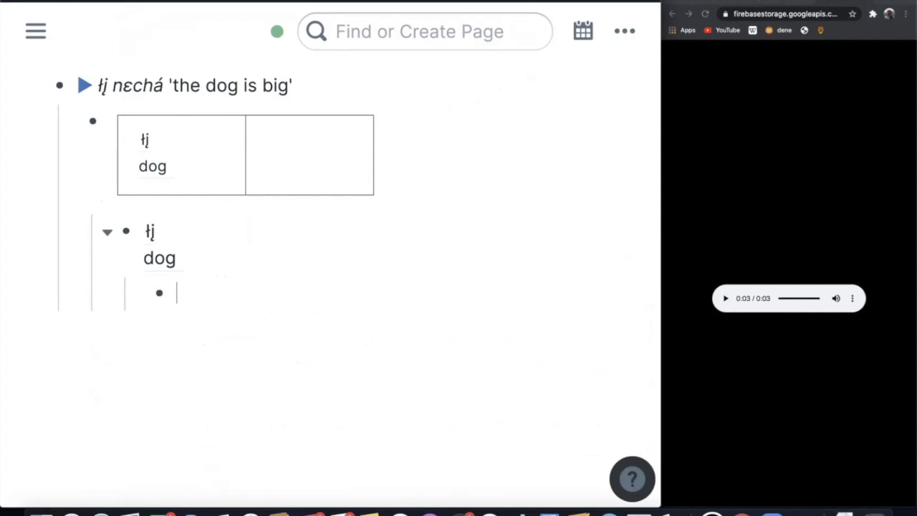
pyautogui.write('((')
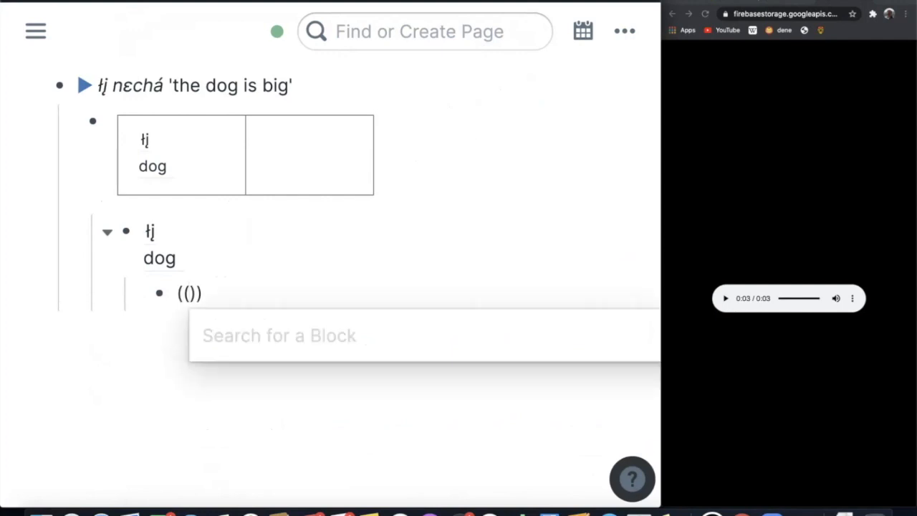
pyautogui.write('-ch;;')
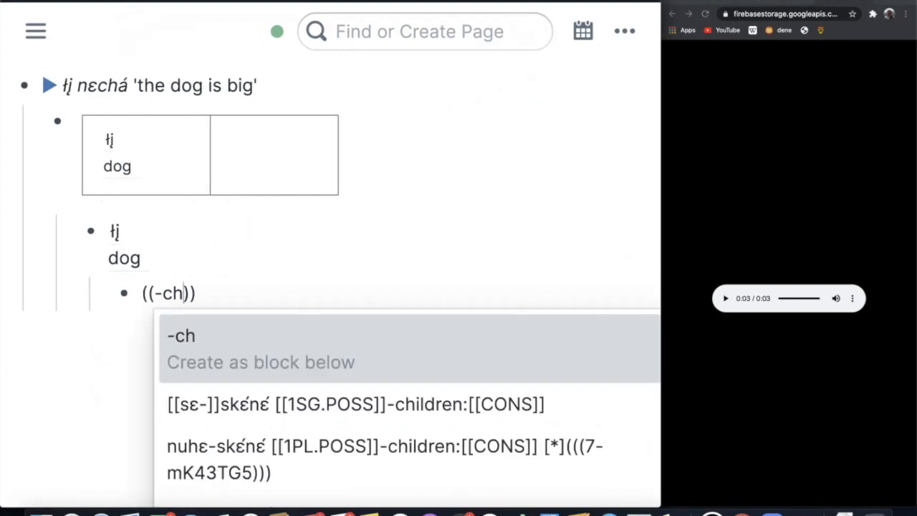
pyautogui.write('a')
pyautogui.scroll(-1, 410, 408)
pyautogui.scroll(-2, 409, 408)
pyautogui.click(386, 407)
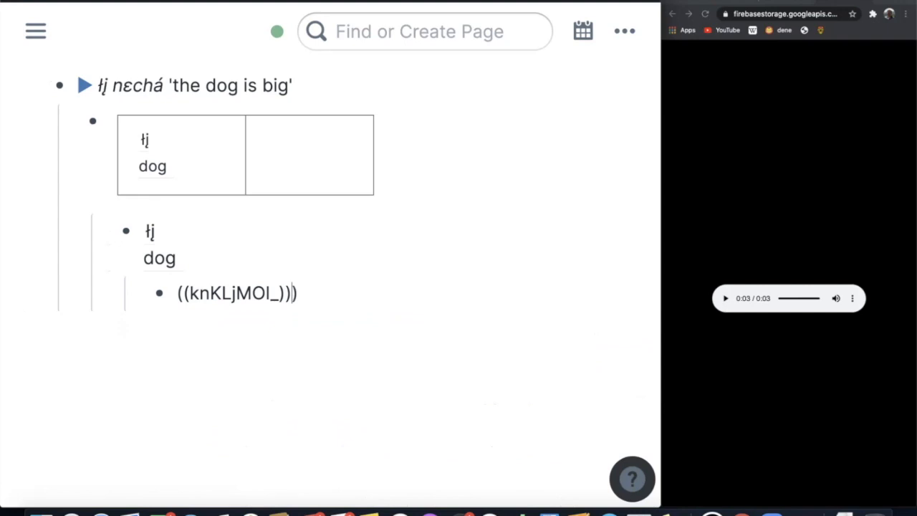
# Step: Add an empty bullet below the referenced blocks, outdented to the same level as the table
pyautogui.press('Return')
pyautogui.press('Return')
pyautogui.hotkey('shift', 'Tab')
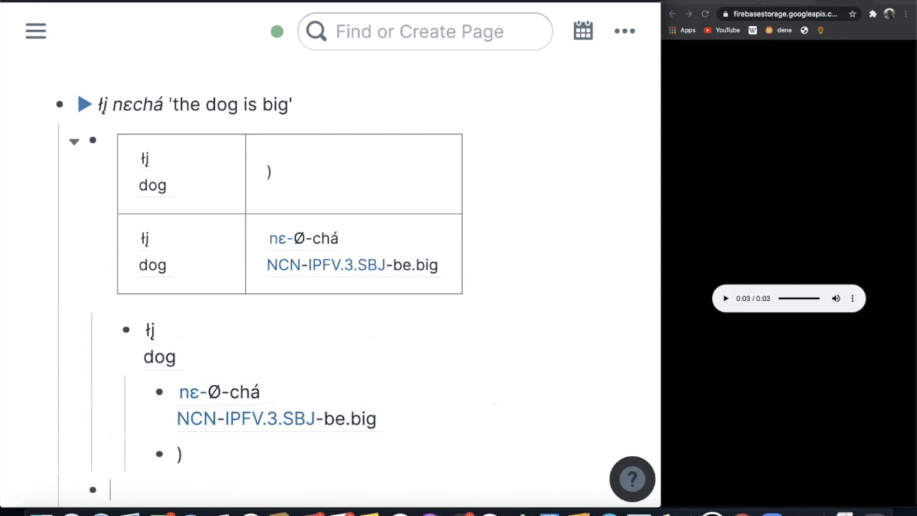
# Step: Delete the stray ")" bullet from the table's source bullets and collapse those bullets so only the table shows
pyautogui.click(74, 140)
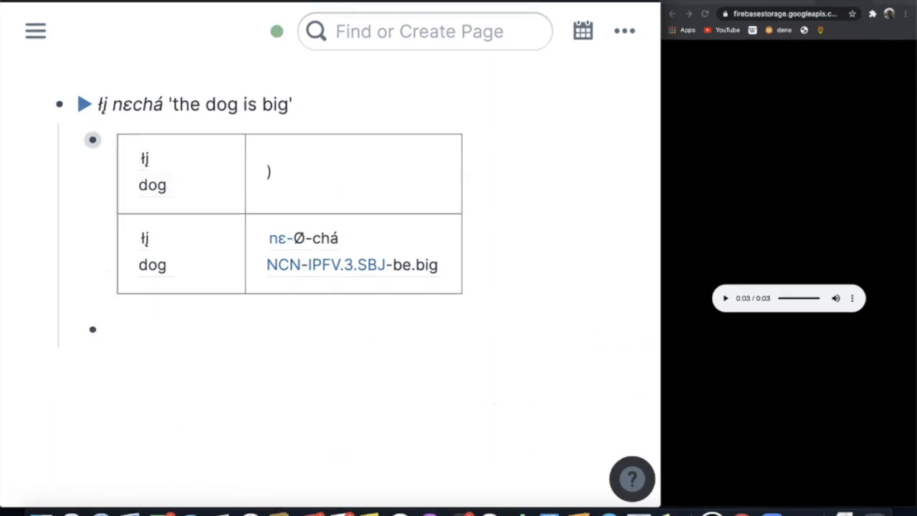
pyautogui.click(74, 141)
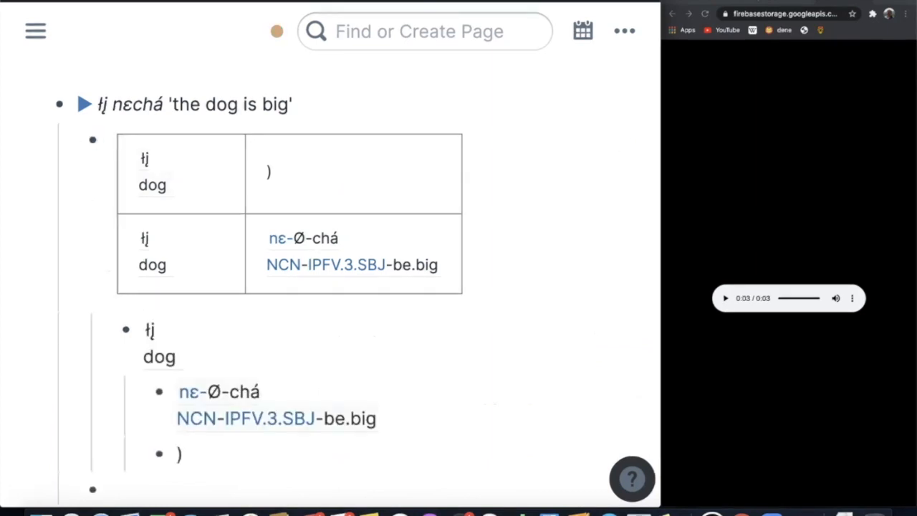
pyautogui.click(185, 453)
pyautogui.press('BackSpace')
pyautogui.press('BackSpace')
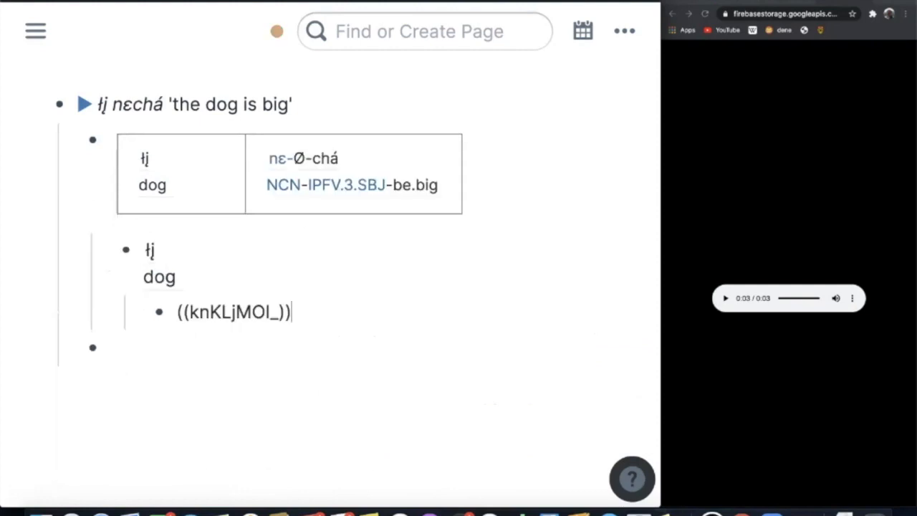
pyautogui.click(74, 141)
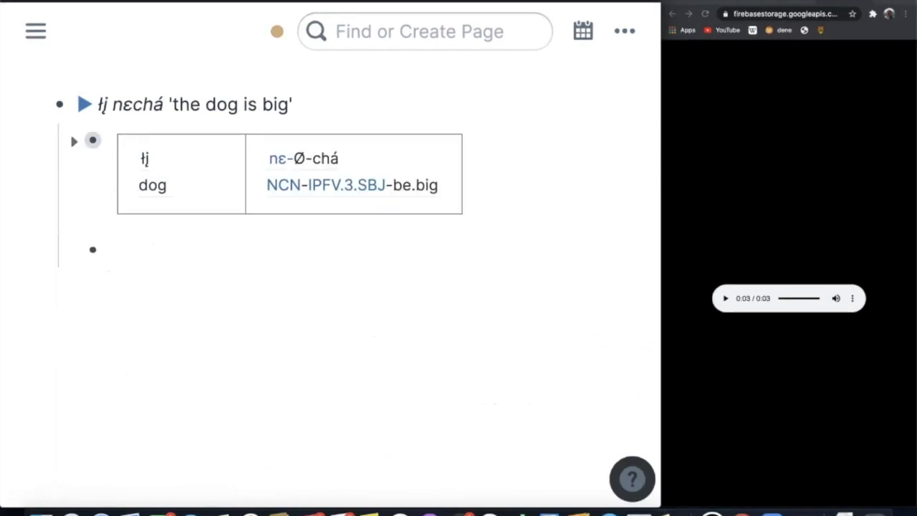
pyautogui.scroll(1, 287, 215)
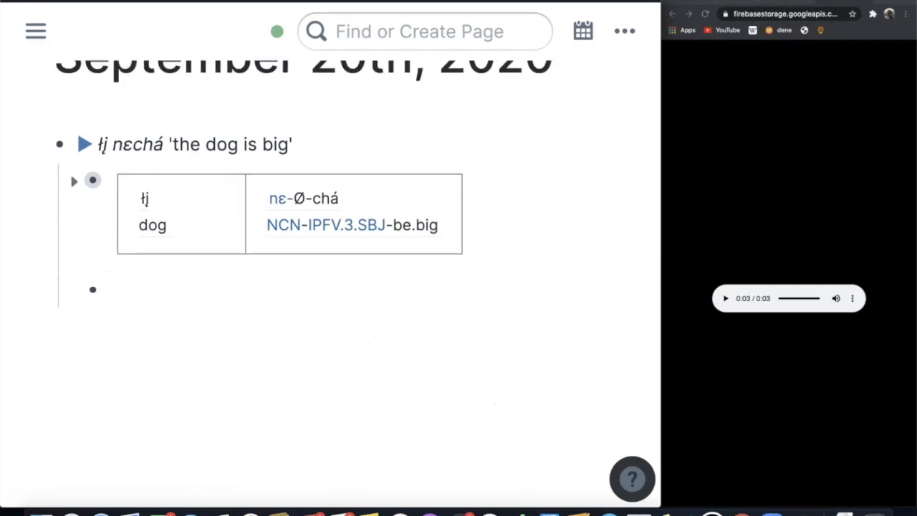
pyautogui.scroll(1, 286, 215)
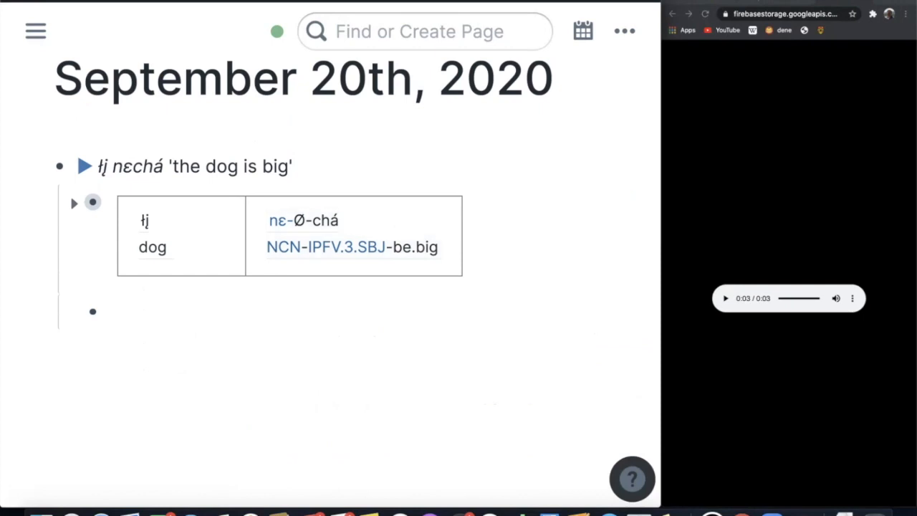
# Step: Expand the table's source bullets and open the referenced nɛ-Ø-chá block in the sidebar
pyautogui.click(74, 202)
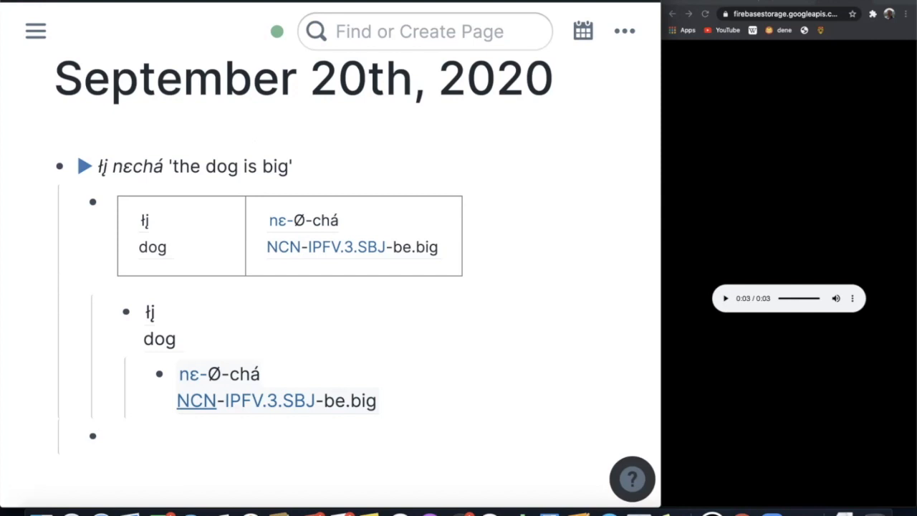
pyautogui.keyDown('shift'); pyautogui.click(189, 401); pyautogui.keyUp('shift')
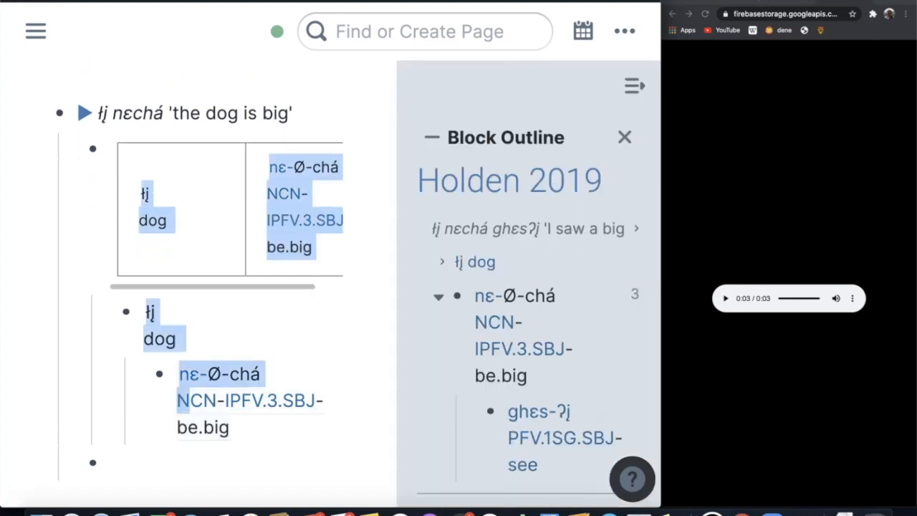
# Step: Turn the Ø- prefix of the nɛ-Ø-chá source block in the sidebar into a page link
pyautogui.scroll(-1, 528, 315)
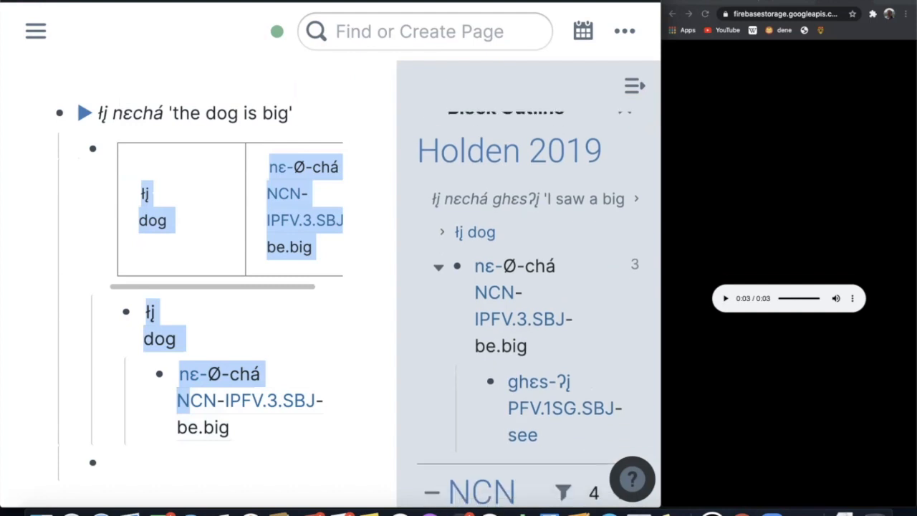
pyautogui.scroll(-3, 528, 315)
pyautogui.scroll(2, 528, 316)
pyautogui.scroll(1, 527, 287)
pyautogui.scroll(1, 527, 286)
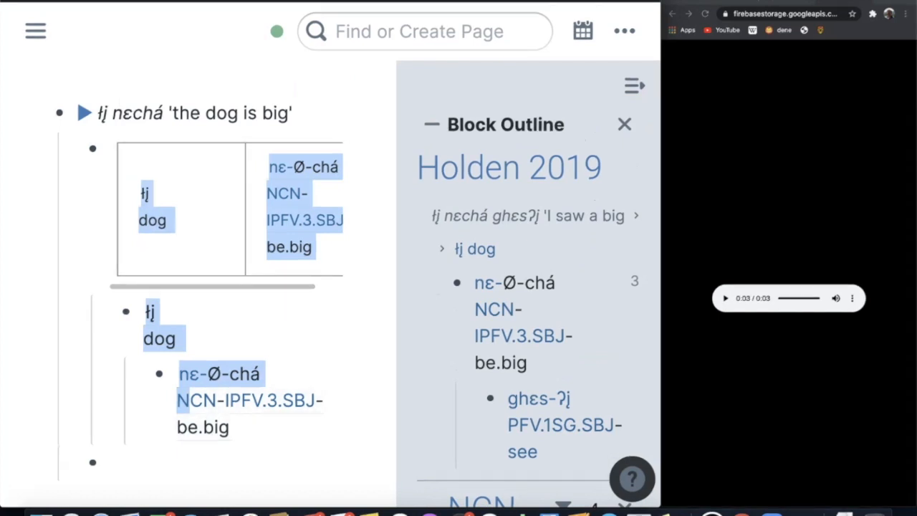
pyautogui.click(112, 463)
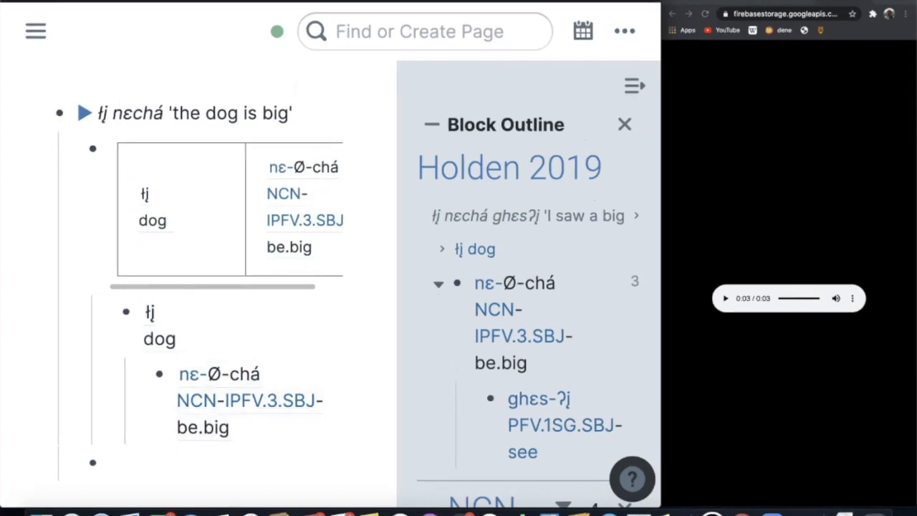
pyautogui.click(517, 283)
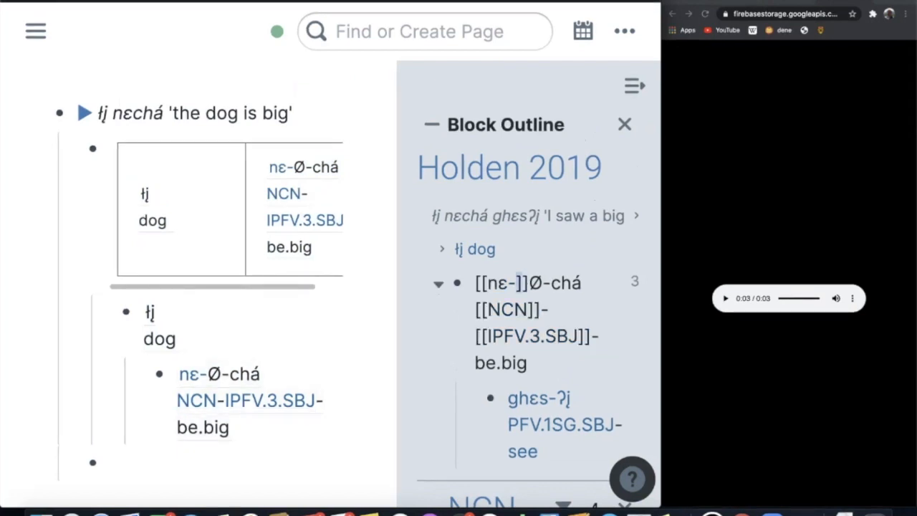
pyautogui.moveTo(529, 282); pyautogui.dragTo(551, 283)
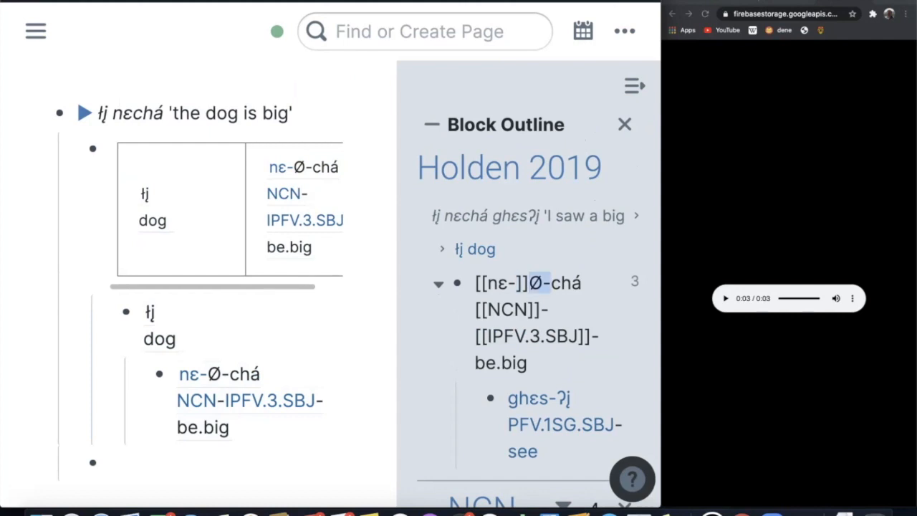
pyautogui.write('[[')
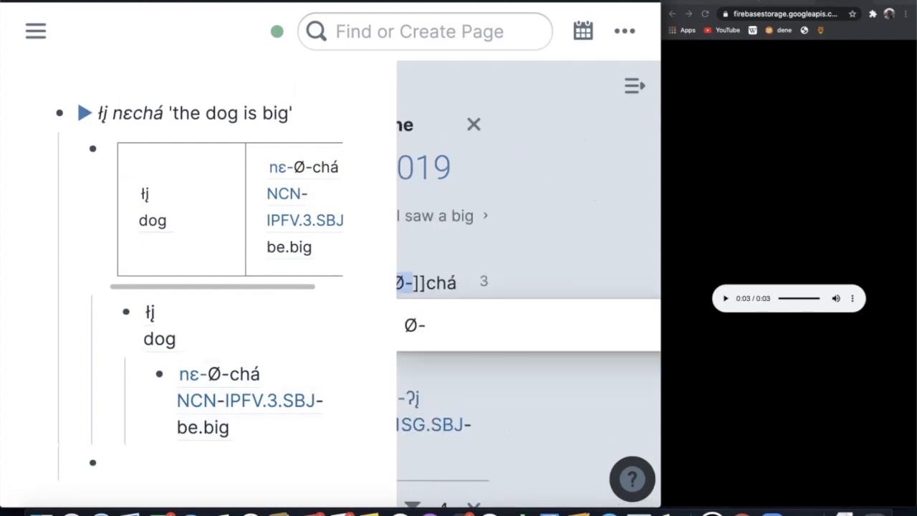
pyautogui.press('Escape')
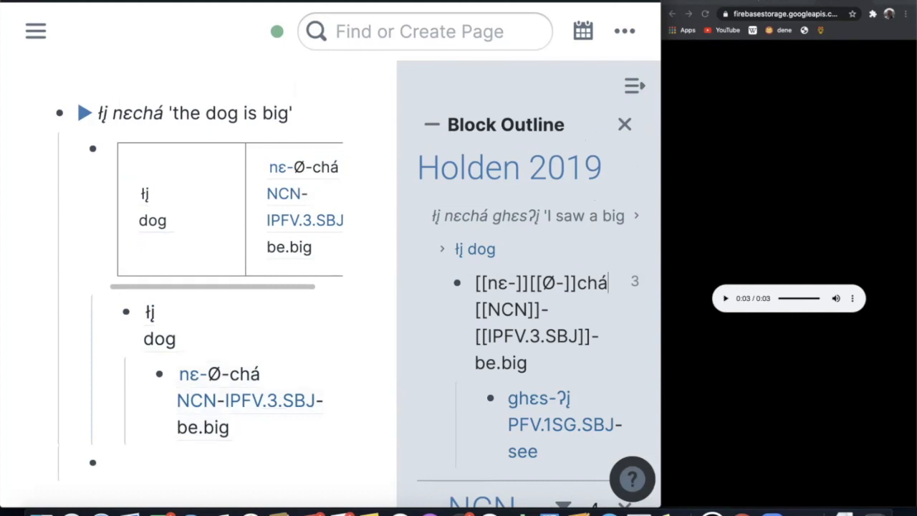
pyautogui.click(110, 462)
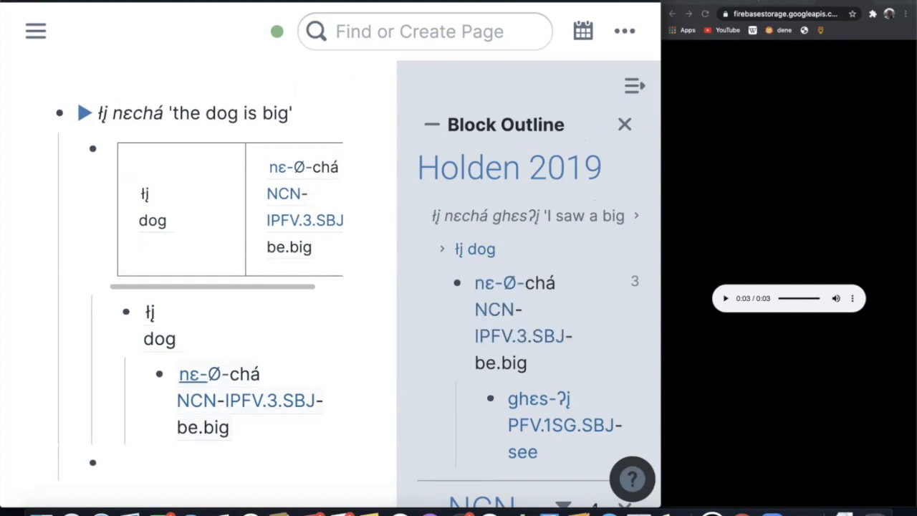
# Step: Open the nɛ- page from the referenced block in the gloss table, close the sidebar and read the page's notes
pyautogui.click(192, 374)
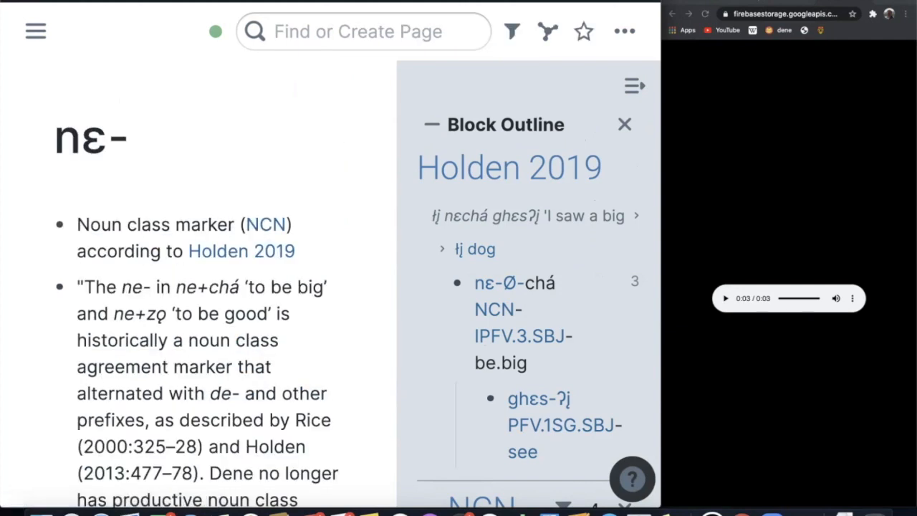
pyautogui.click(634, 86)
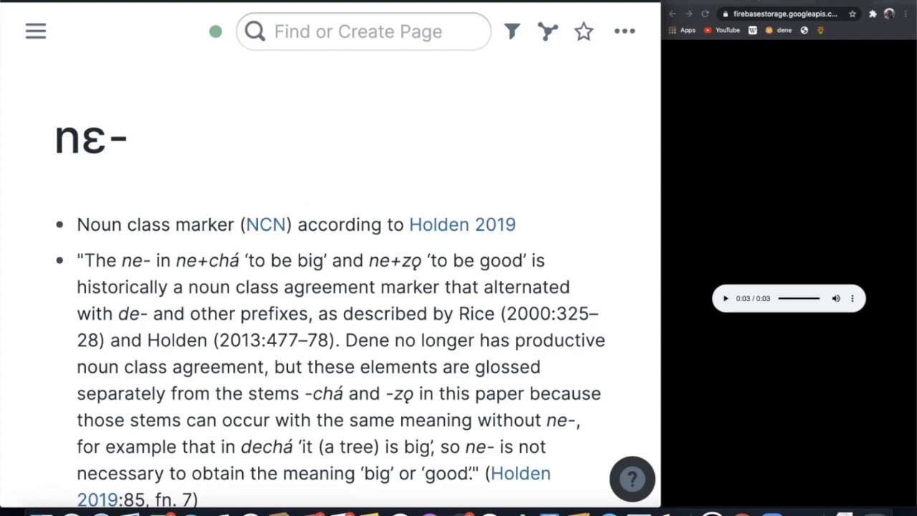
pyautogui.scroll(-1, 331, 308)
pyautogui.scroll(-10, 331, 308)
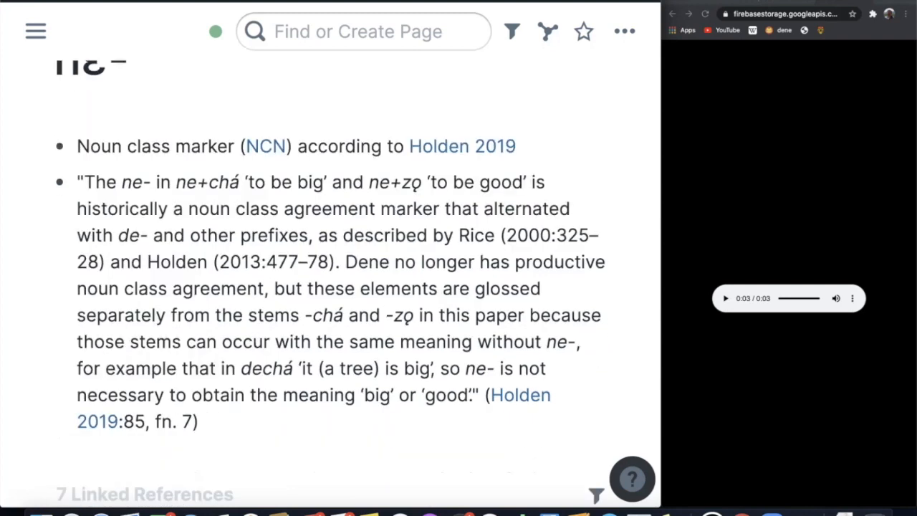
# Step: Examine the linked references of the nɛ- page, comparing how the prefix is glossed in each example, and return to the page title
pyautogui.scroll(-4, 331, 308)
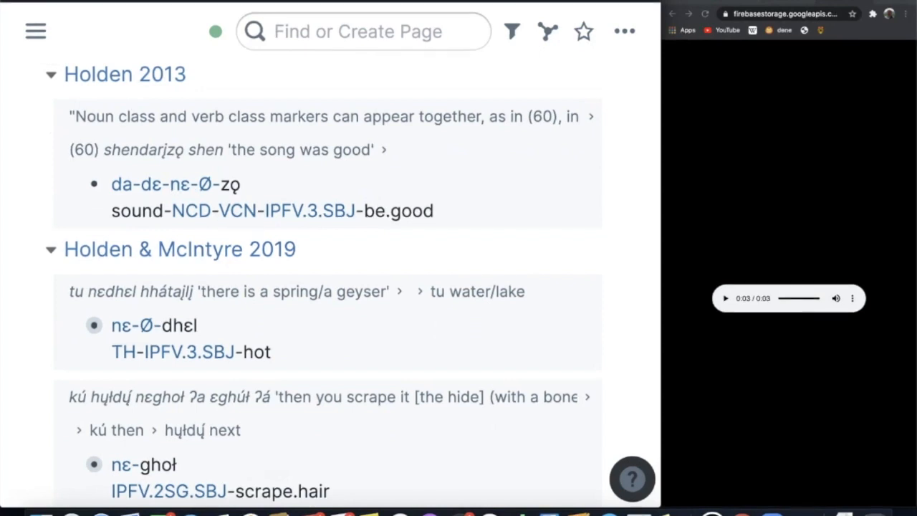
pyautogui.scroll(-2, 237, 211)
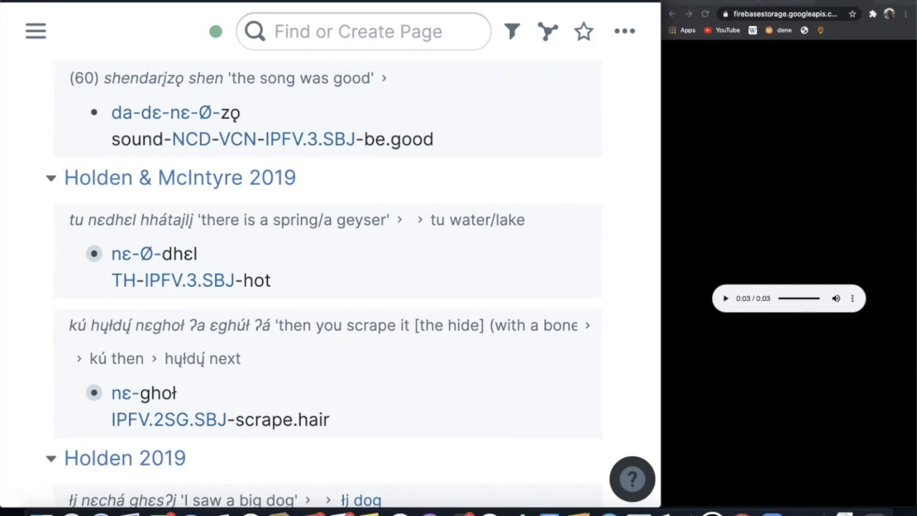
pyautogui.scroll(-1, 328, 285)
pyautogui.scroll(-1, 169, 304)
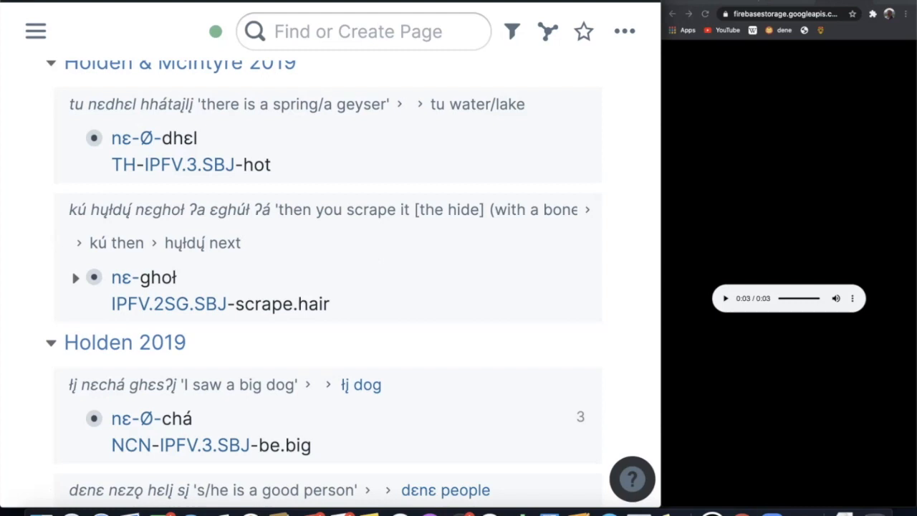
pyautogui.scroll(-4, 322, 280)
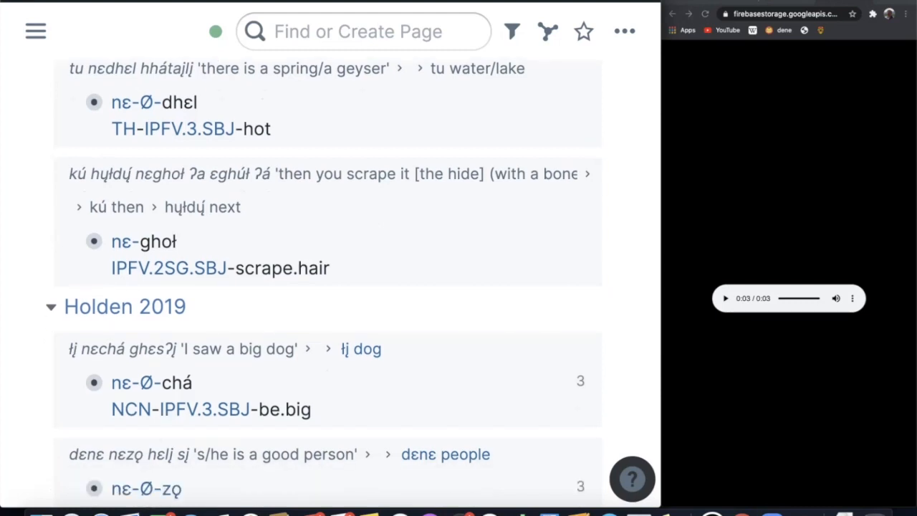
pyautogui.scroll(-3, 322, 280)
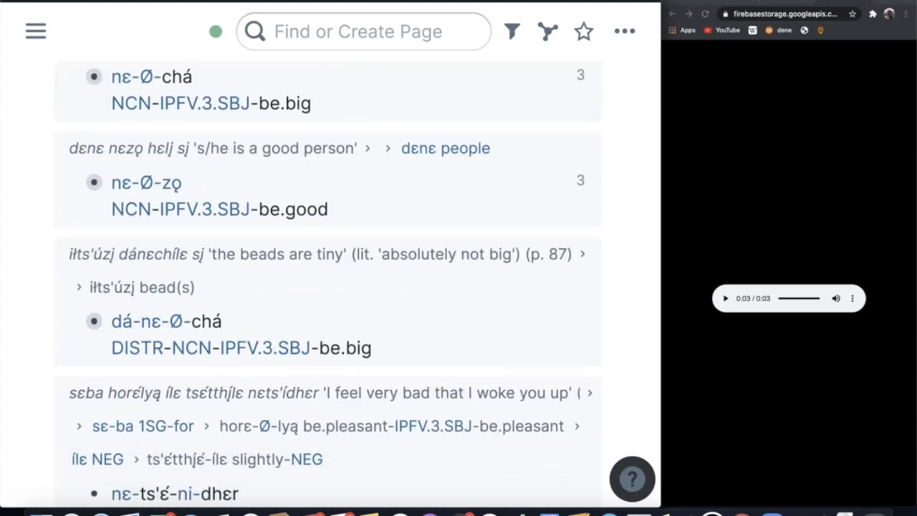
pyautogui.scroll(-1, 322, 280)
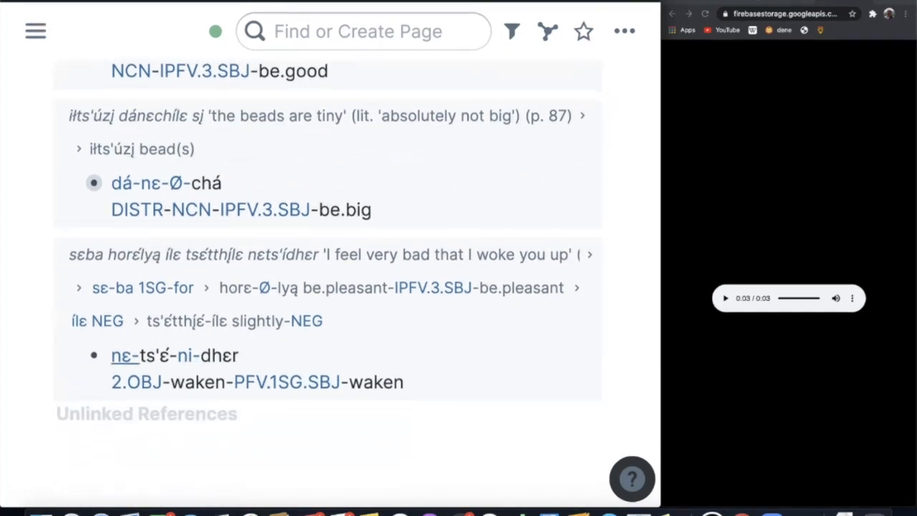
pyautogui.scroll(3, 322, 279)
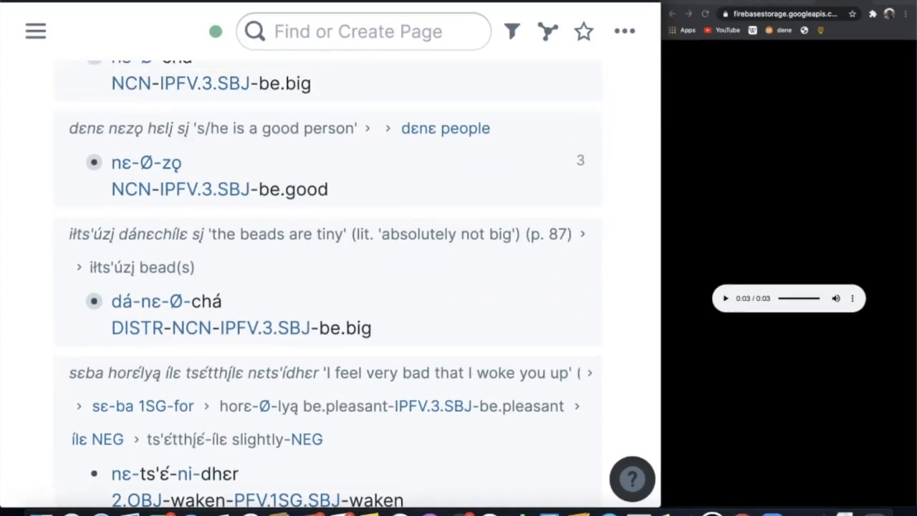
pyautogui.scroll(2, 322, 279)
pyautogui.scroll(-3, 322, 280)
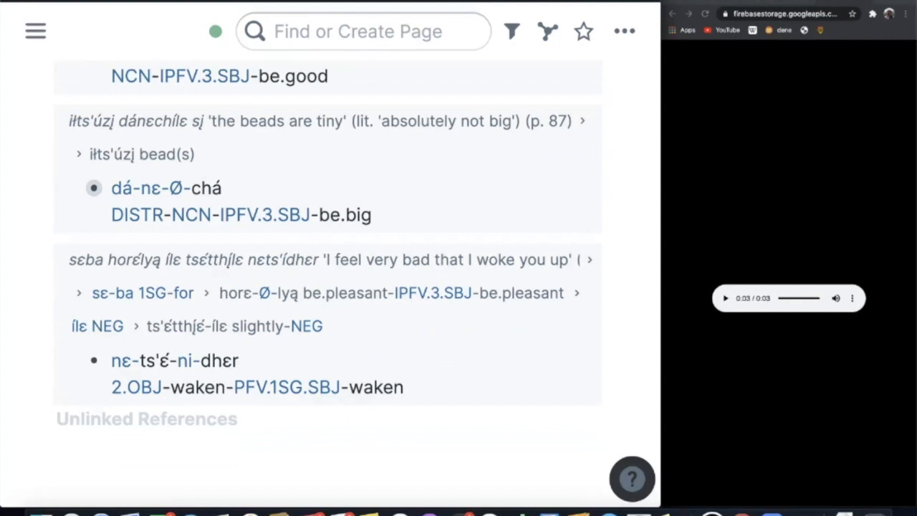
pyautogui.scroll(9, 323, 272)
pyautogui.scroll(9, 329, 287)
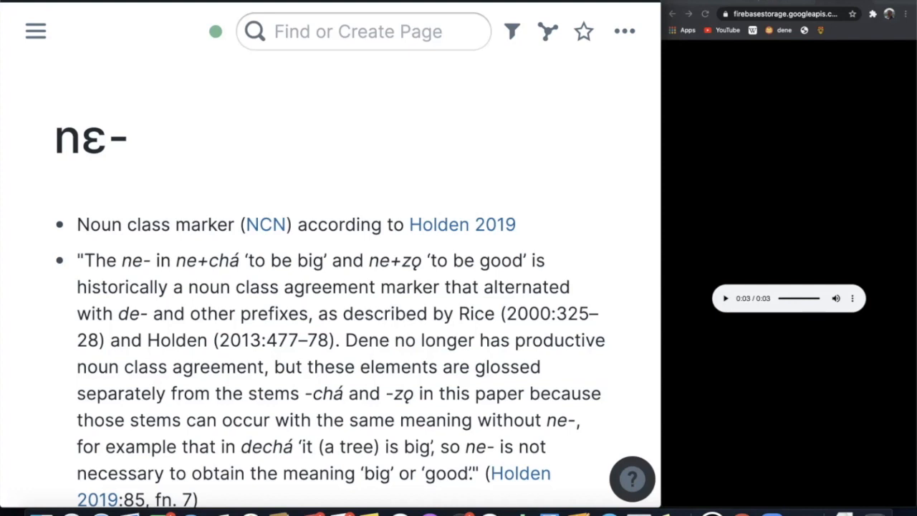
# Step: Search the pages for pfv and open the PFV.1SG.SBJ page
pyautogui.press('super+u')
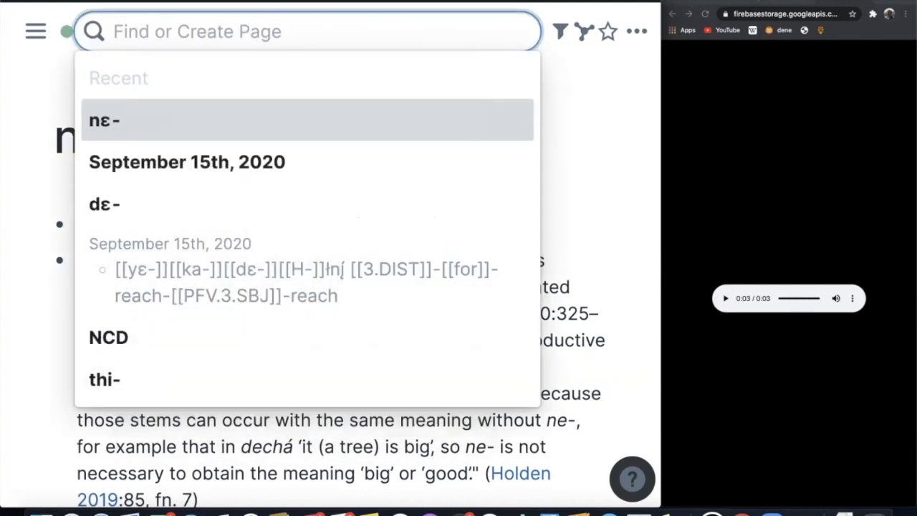
pyautogui.write('pfv')
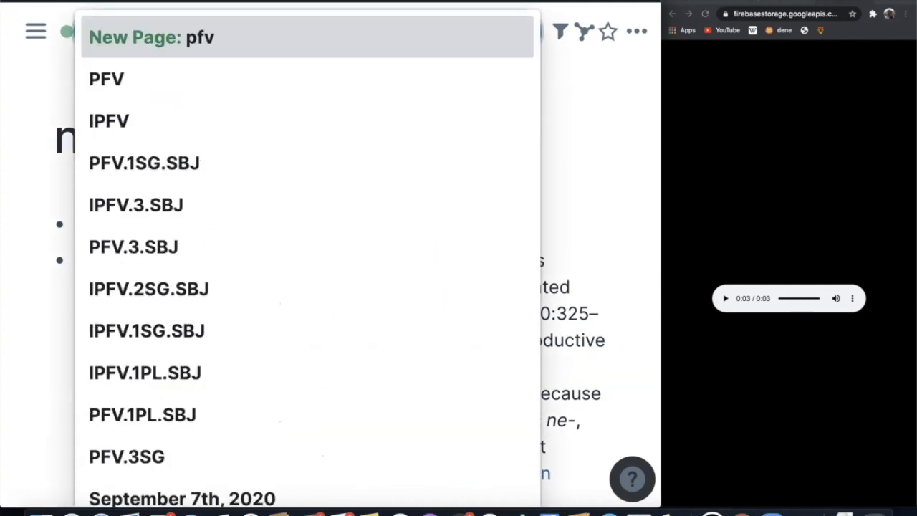
pyautogui.press('Down')
pyautogui.press('Down')
pyautogui.press('Down')
pyautogui.press('Return')
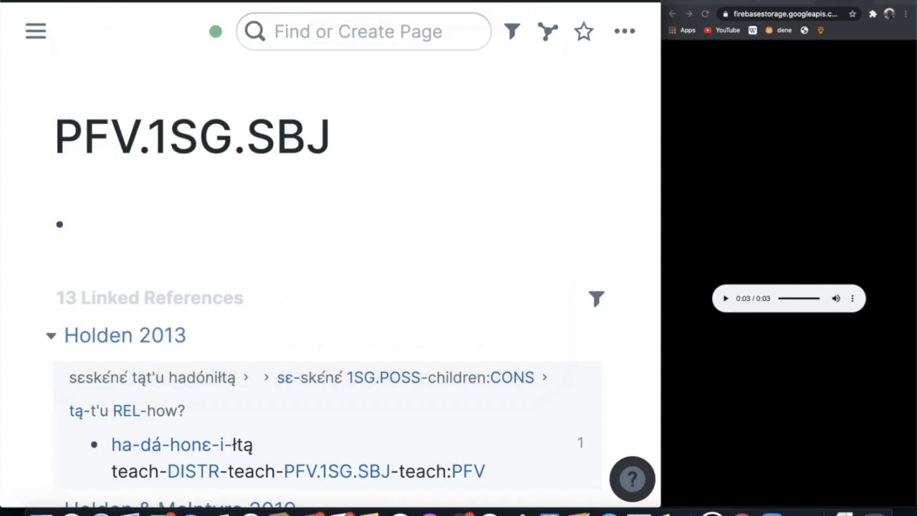
# Step: Examine the linked references of PFV.1SG.SBJ, comparing the prefix forms used for this gloss across the sources, and return to the page title
pyautogui.scroll(-5, 326, 308)
pyautogui.scroll(-1, 326, 308)
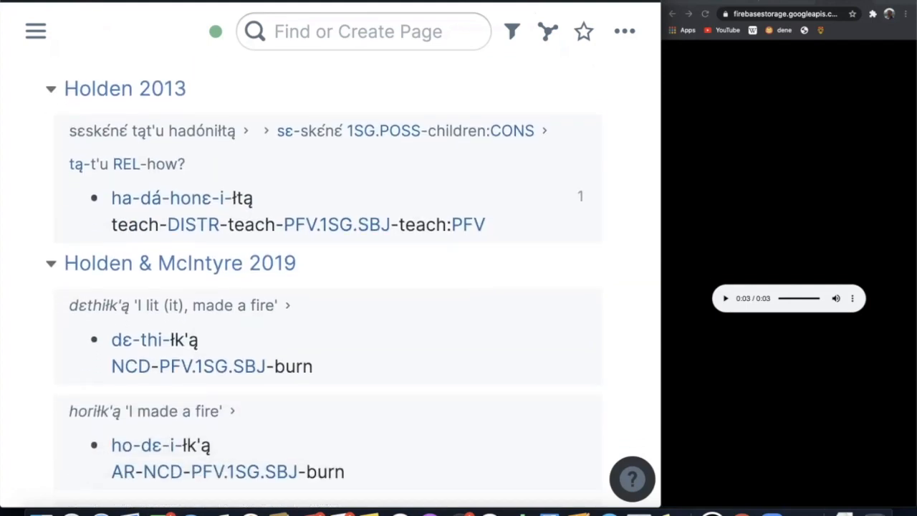
pyautogui.scroll(-1, 326, 308)
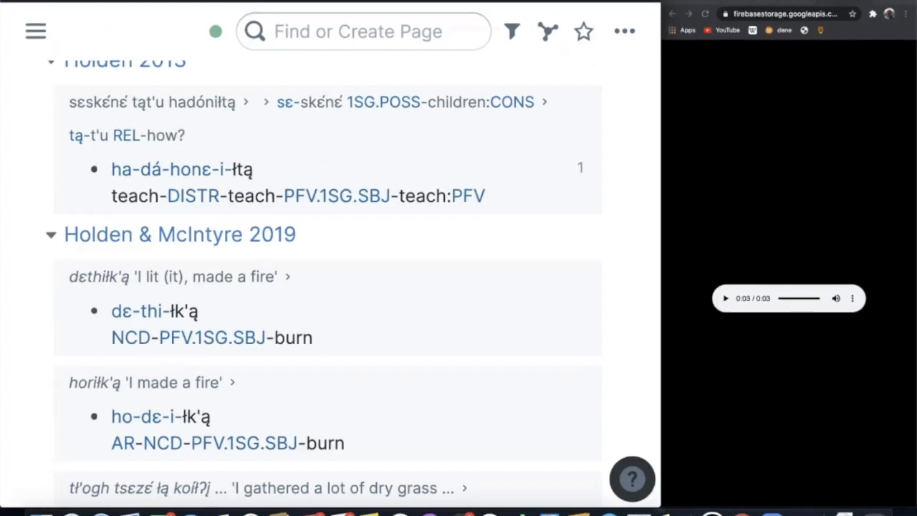
pyautogui.scroll(-2, 155, 260)
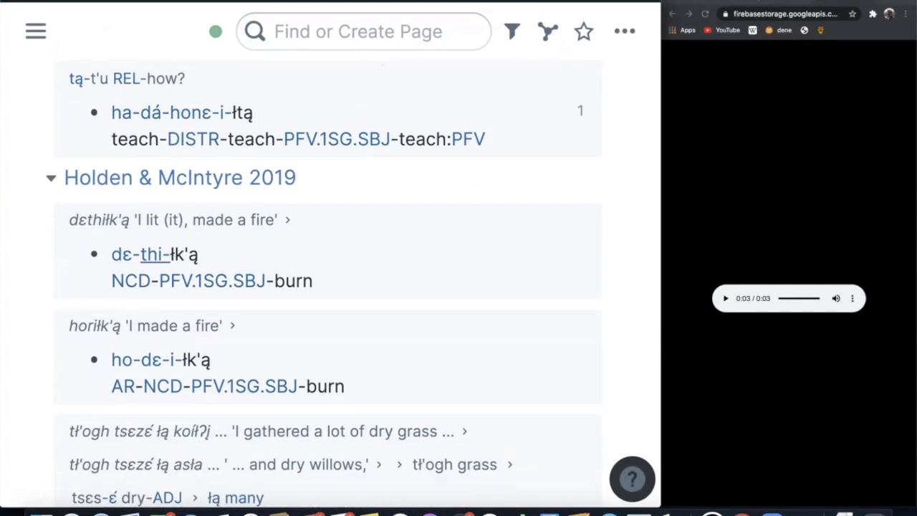
pyautogui.scroll(-8, 154, 259)
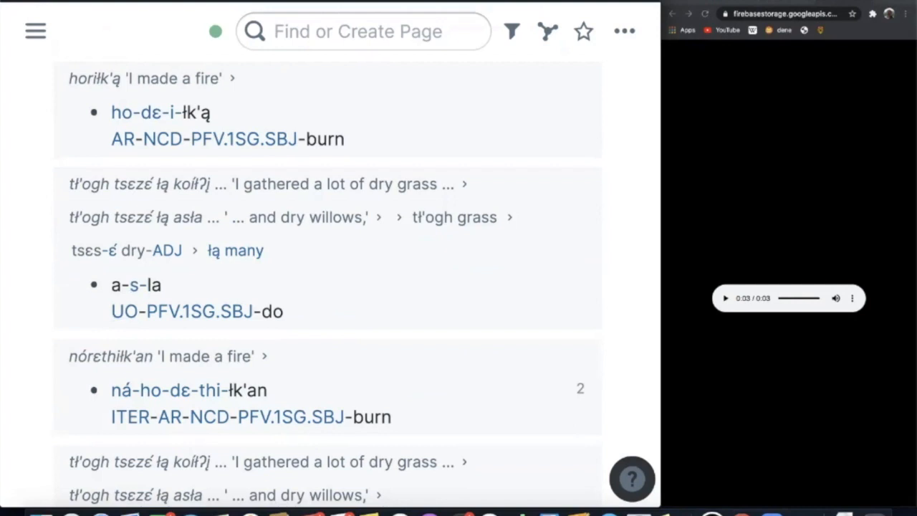
pyautogui.scroll(-6, 327, 283)
pyautogui.scroll(-7, 327, 284)
pyautogui.scroll(-1, 327, 284)
pyautogui.scroll(-2, 327, 283)
pyautogui.scroll(3, 327, 283)
pyautogui.scroll(-12, 327, 284)
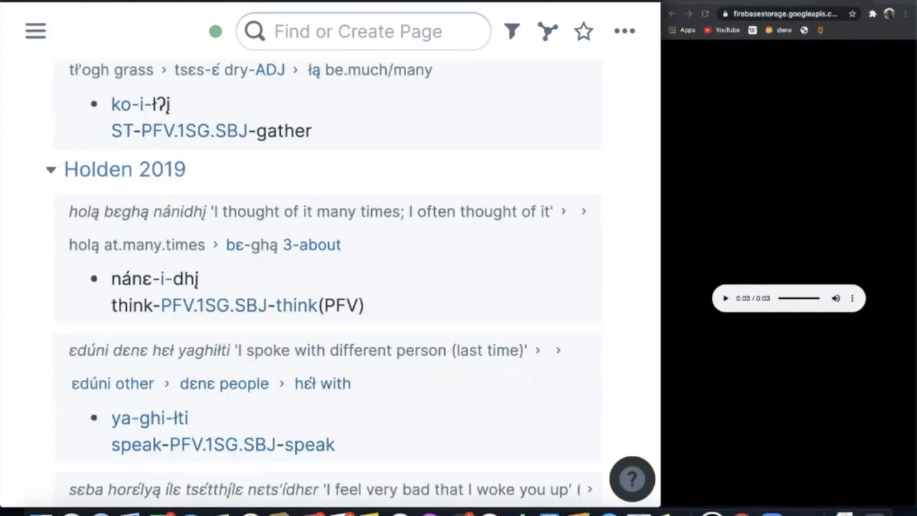
pyautogui.scroll(-1, 326, 283)
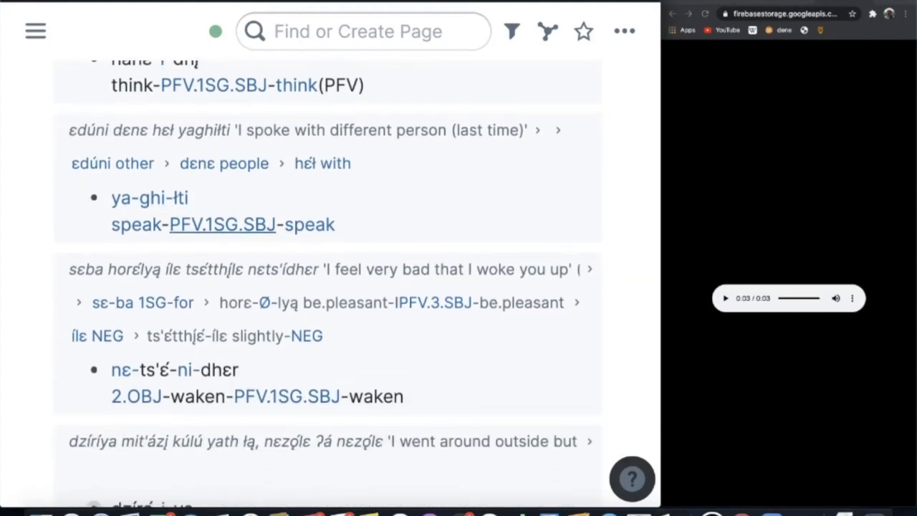
pyautogui.scroll(-2, 327, 283)
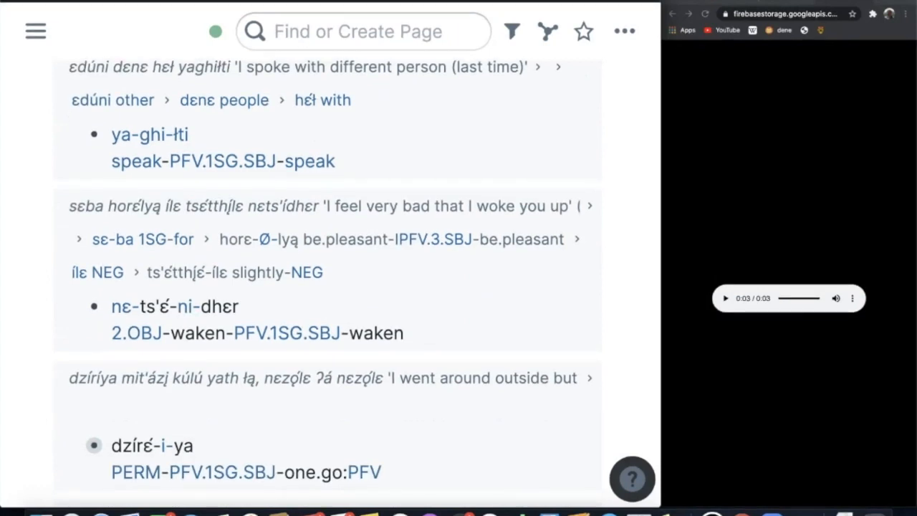
pyautogui.scroll(10, 326, 284)
pyautogui.scroll(8, 327, 283)
pyautogui.scroll(7, 327, 284)
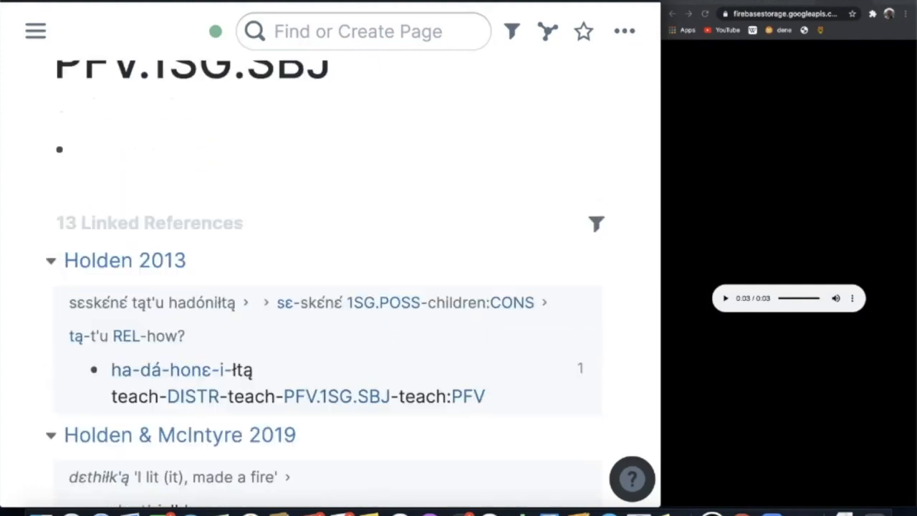
pyautogui.scroll(1, 327, 283)
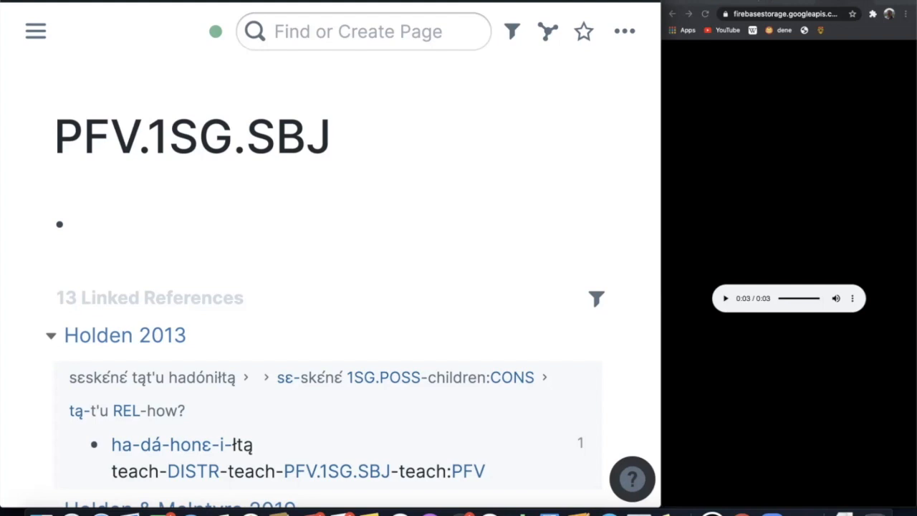
# Step: Close the browser tab with the sentence's audio recording
pyautogui.hotkey('ctrl', 'w')
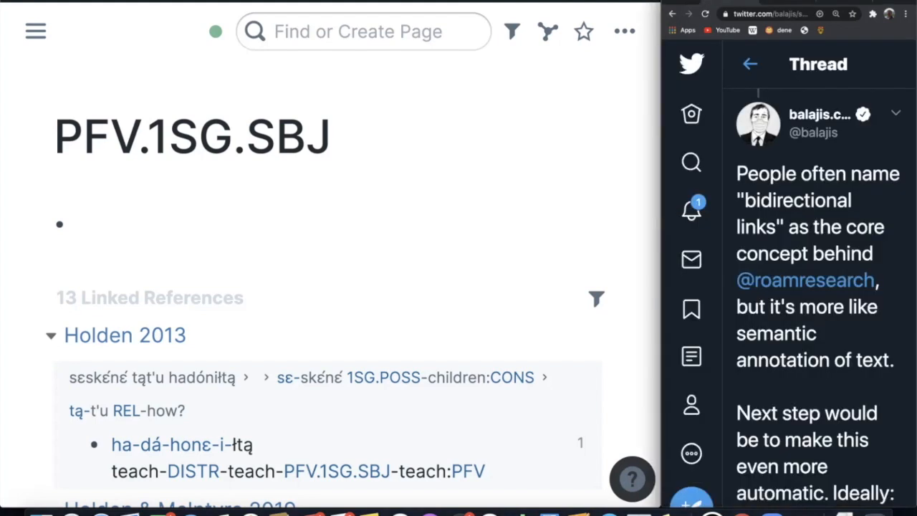